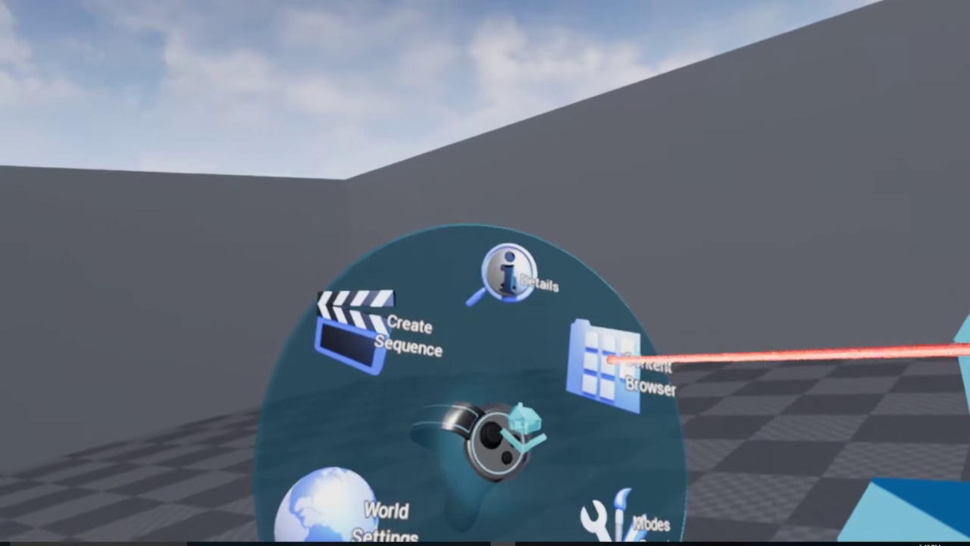
Step: Drag the GenericHMD mesh from Content > VirtualReality > Meshes into the level
click(595, 361)
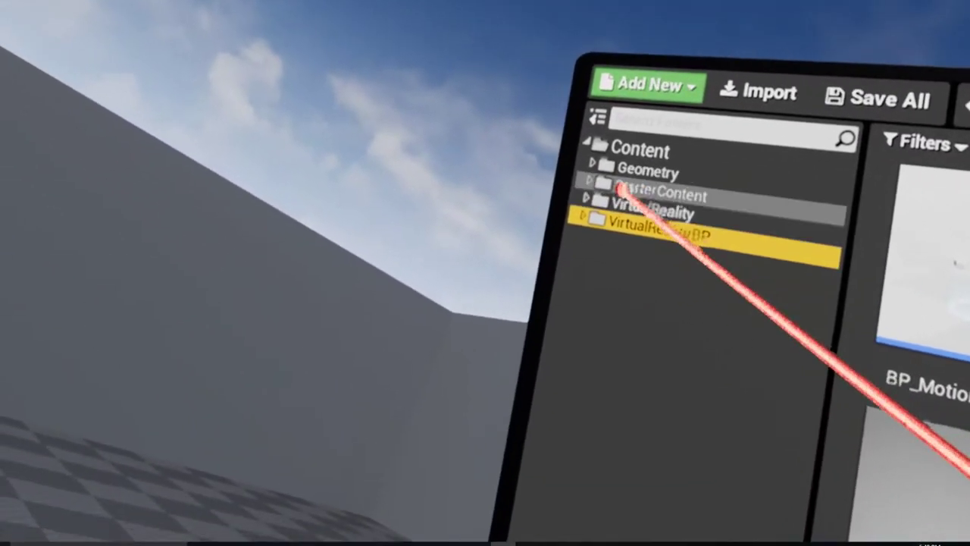
click(599, 220)
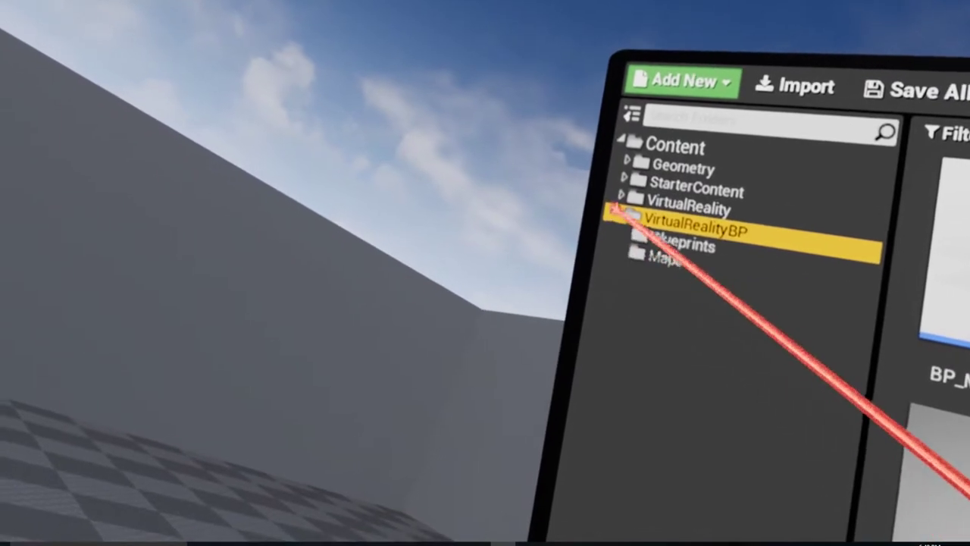
click(611, 187)
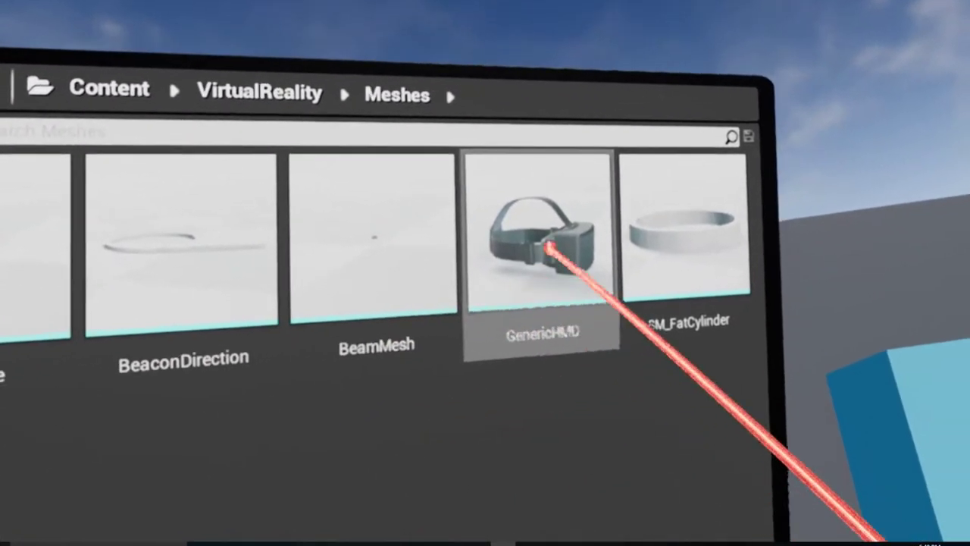
drag(553, 249, 648, 168)
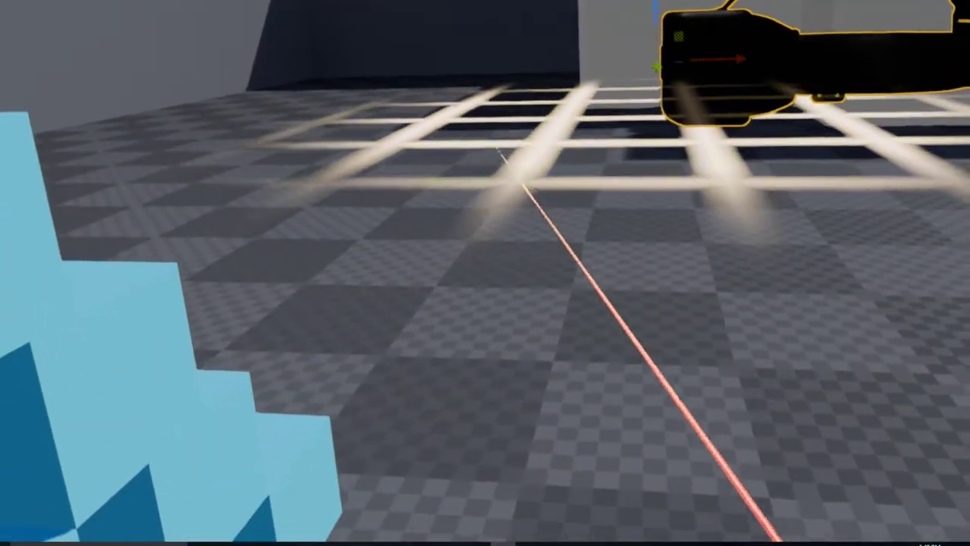
Step: Deselect the newly placed GenericHMD headset mesh
click(779, 538)
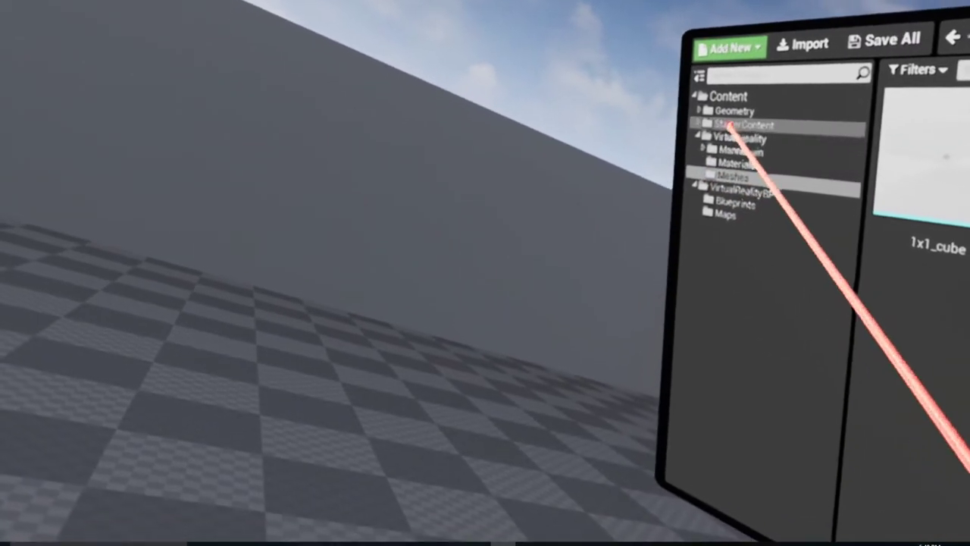
Step: Show the Geometry folder's assets and select the large black headset object
click(724, 112)
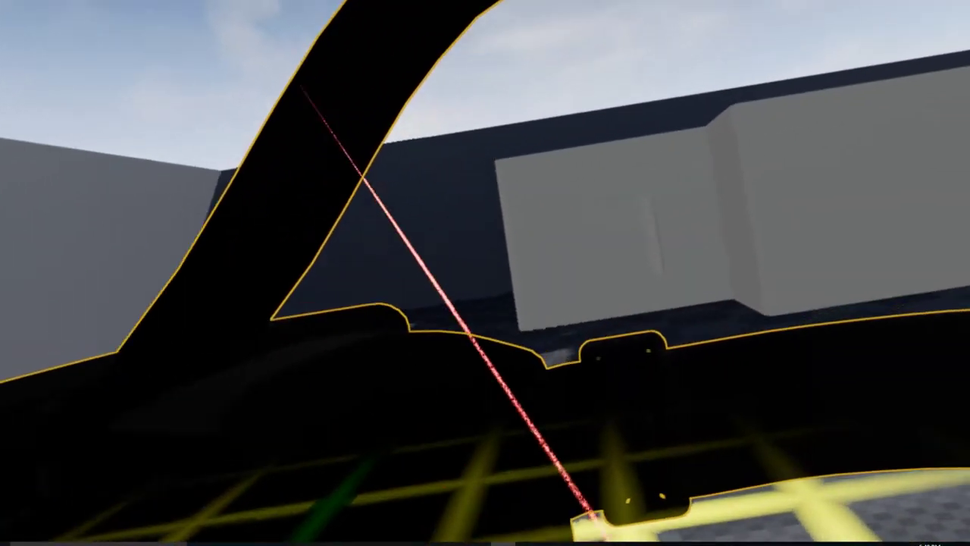
click(652, 266)
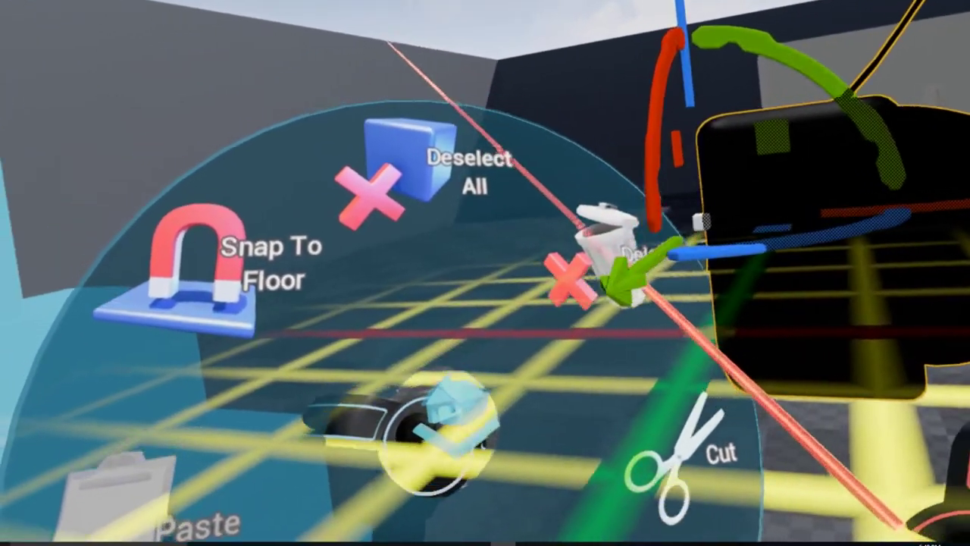
Step: Delete the black headset object and review Apartment3's transform, physics and collision details
click(610, 254)
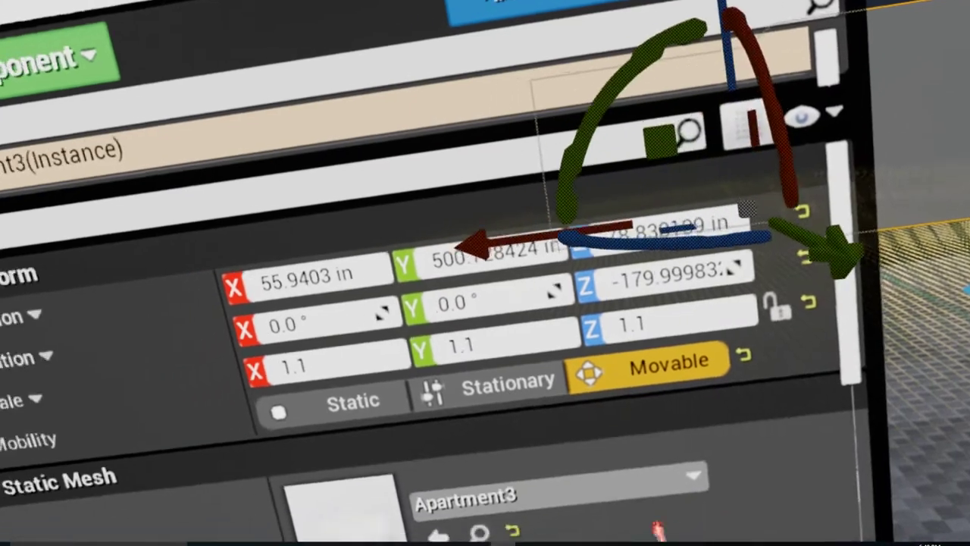
scroll(864, 336, down, 3)
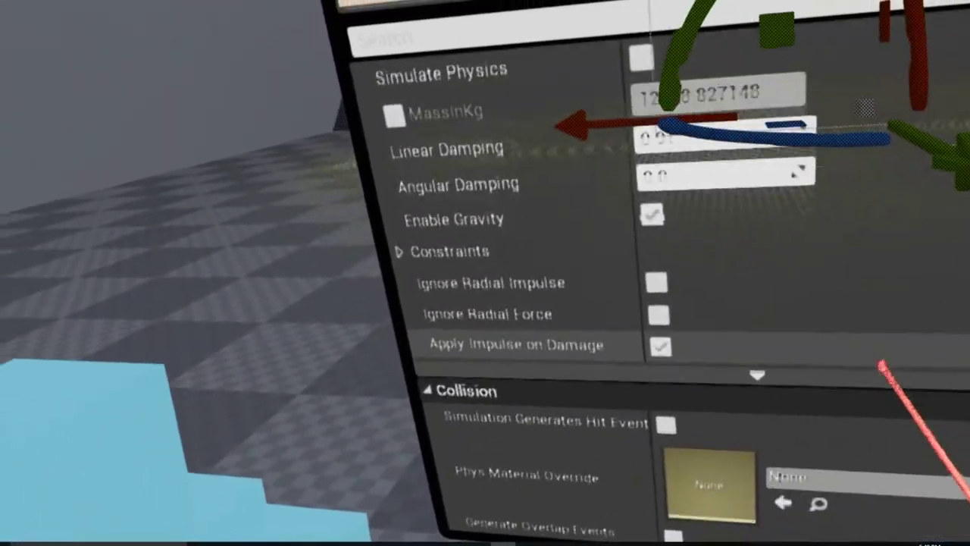
scroll(574, 169, up, 3)
scroll(703, 180, down, 4)
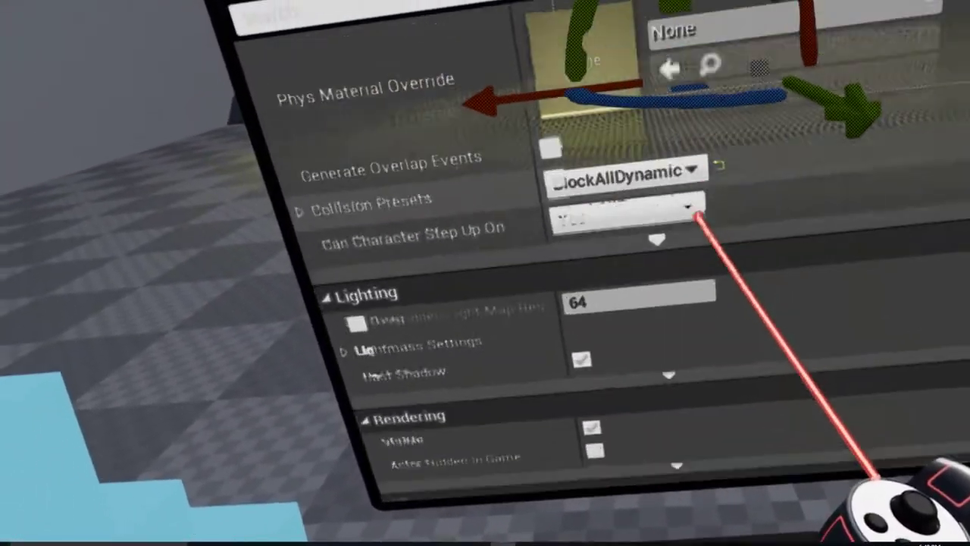
scroll(728, 372, up, 2)
scroll(664, 286, down, 3)
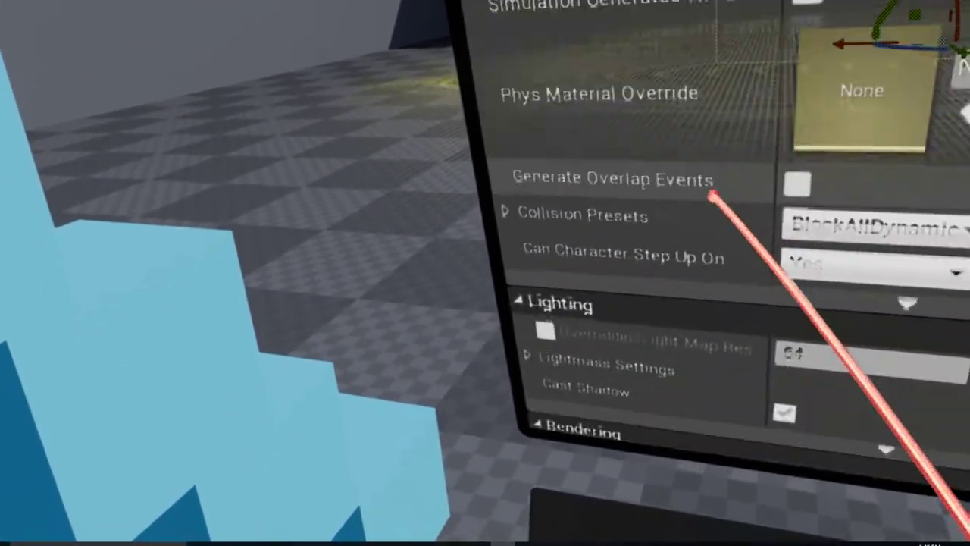
scroll(697, 179, down, 3)
scroll(687, 166, down, 2)
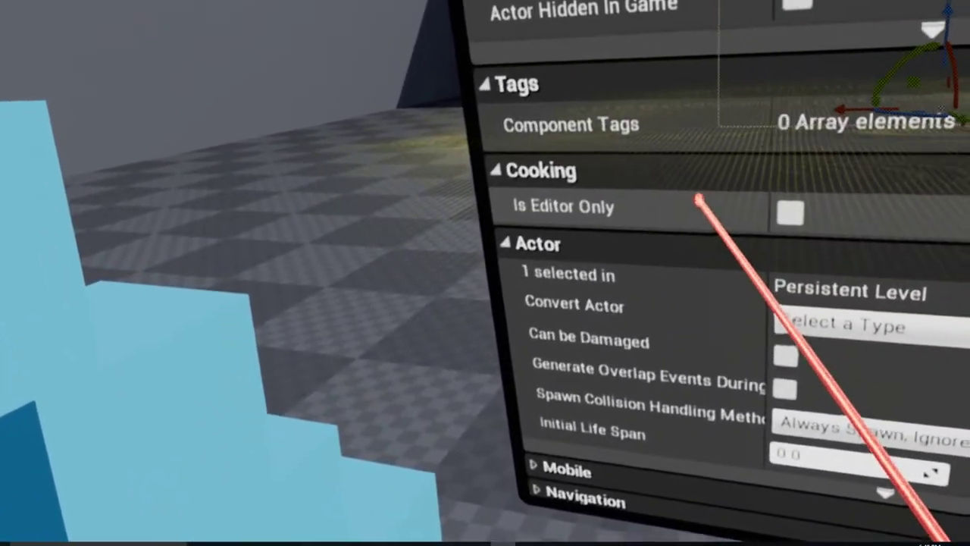
scroll(676, 152, up, 3)
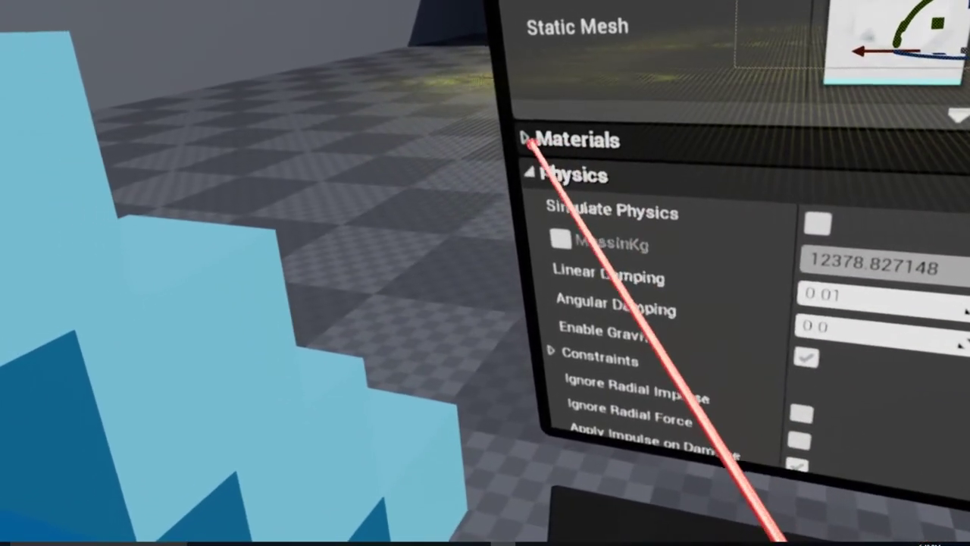
Step: Set Apartment3's Materials Element 0 to M_Brick_Hewn_Stone
click(523, 148)
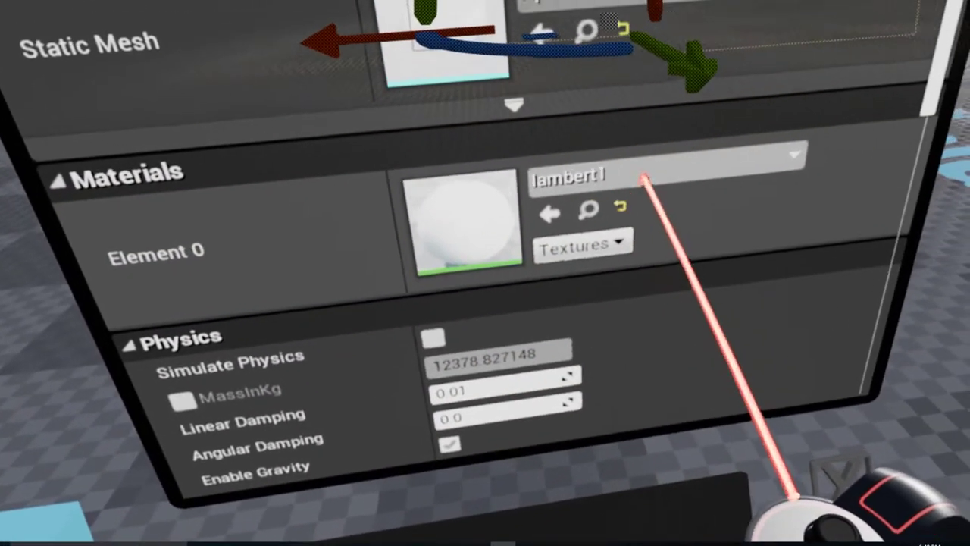
click(705, 152)
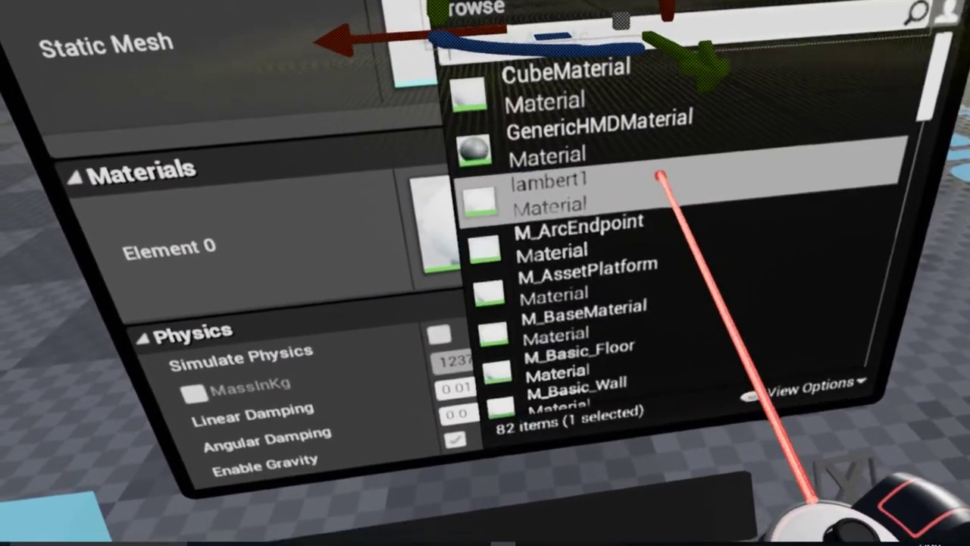
scroll(665, 269, down, 3)
scroll(661, 130, down, 3)
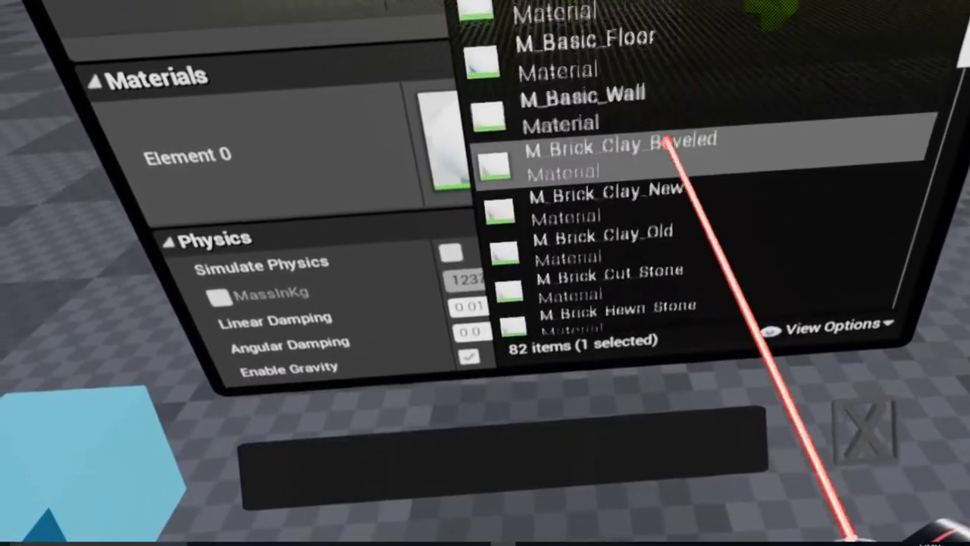
scroll(661, 134, down, 3)
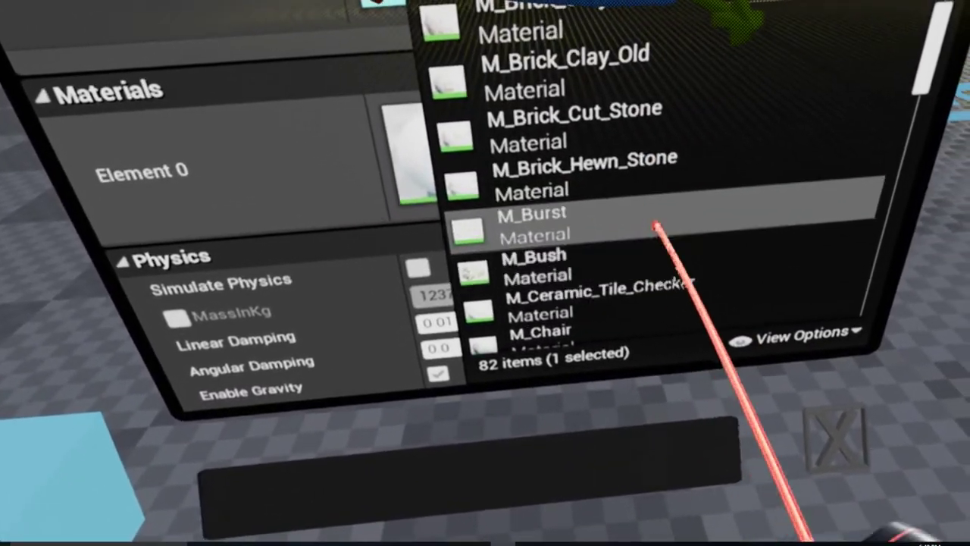
click(660, 177)
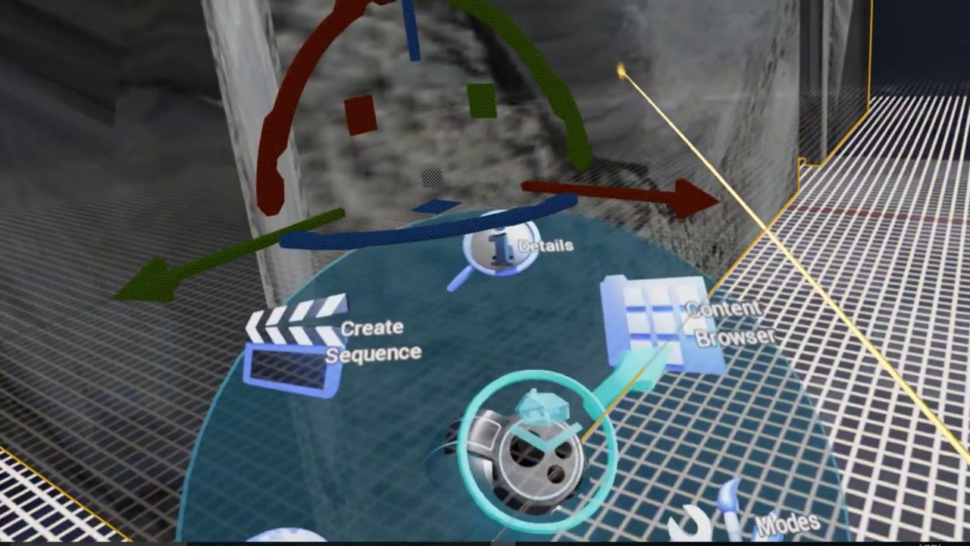
Step: Bring up the Content Browser from the radial menu and scroll through the materials
click(656, 322)
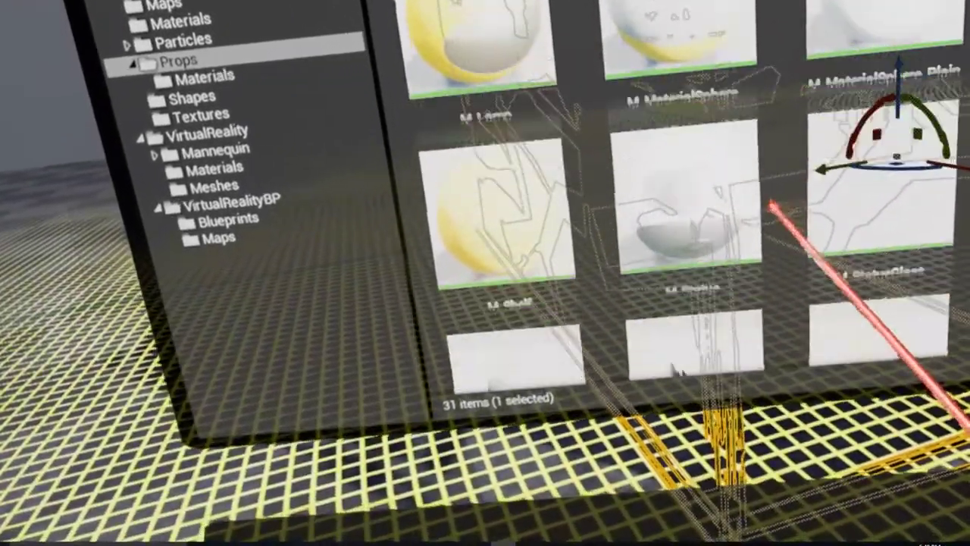
scroll(691, 249, down, 3)
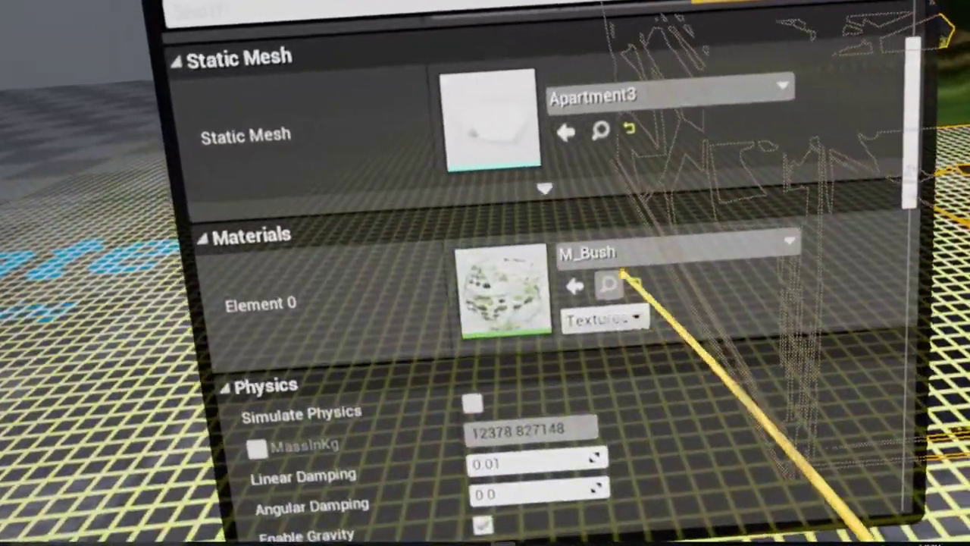
Step: Apply M_Ceramic_Tile_Checker to Element 0, then browse the material list down to the metals
click(624, 276)
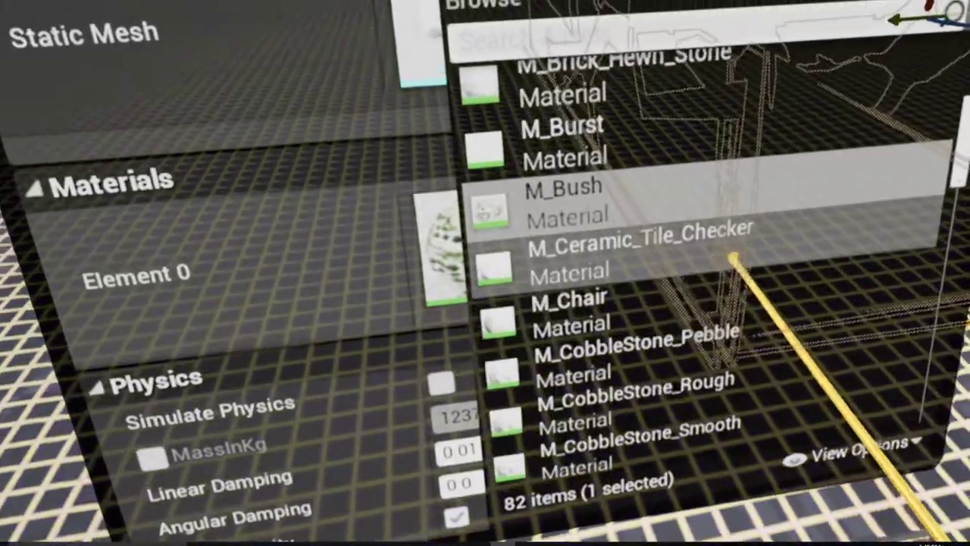
click(677, 254)
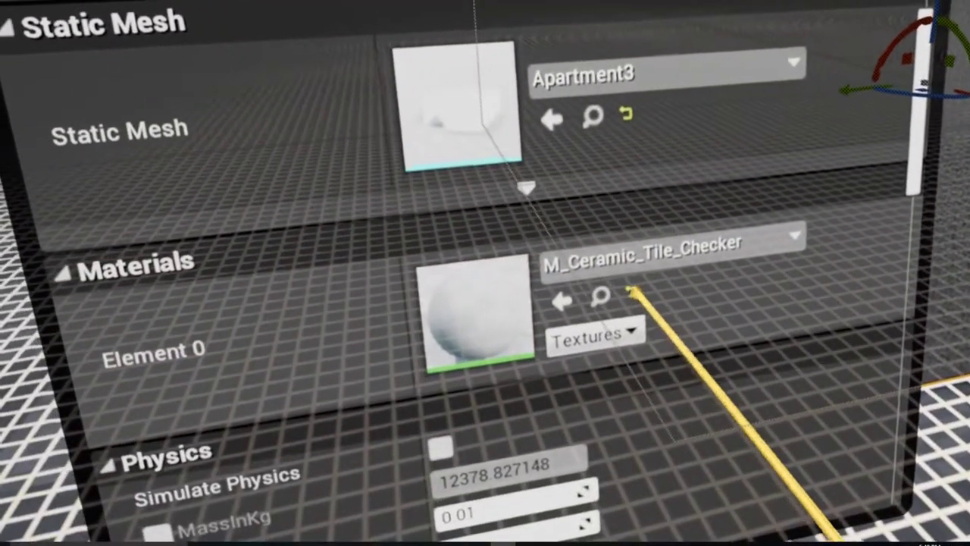
click(632, 291)
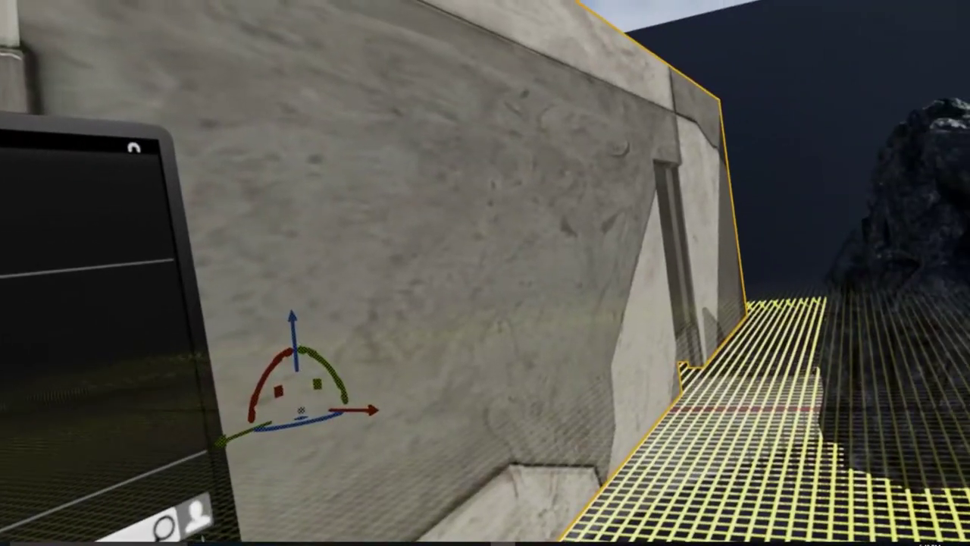
scroll(659, 349, down, 5)
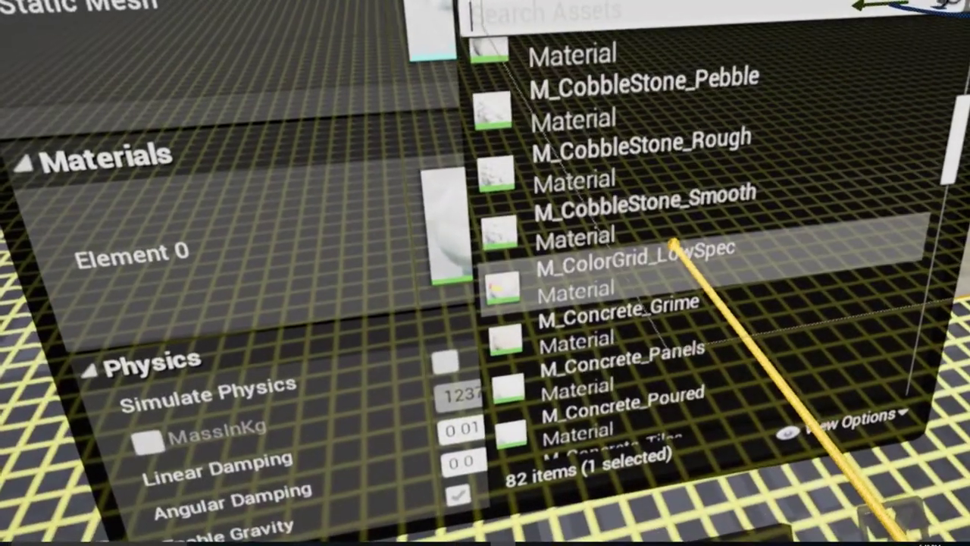
scroll(663, 266, down, 3)
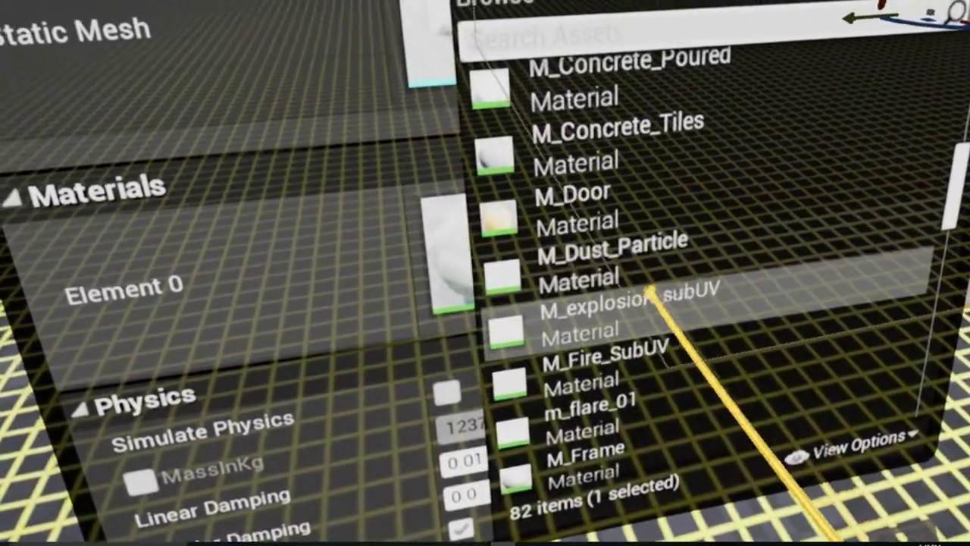
scroll(631, 296, down, 5)
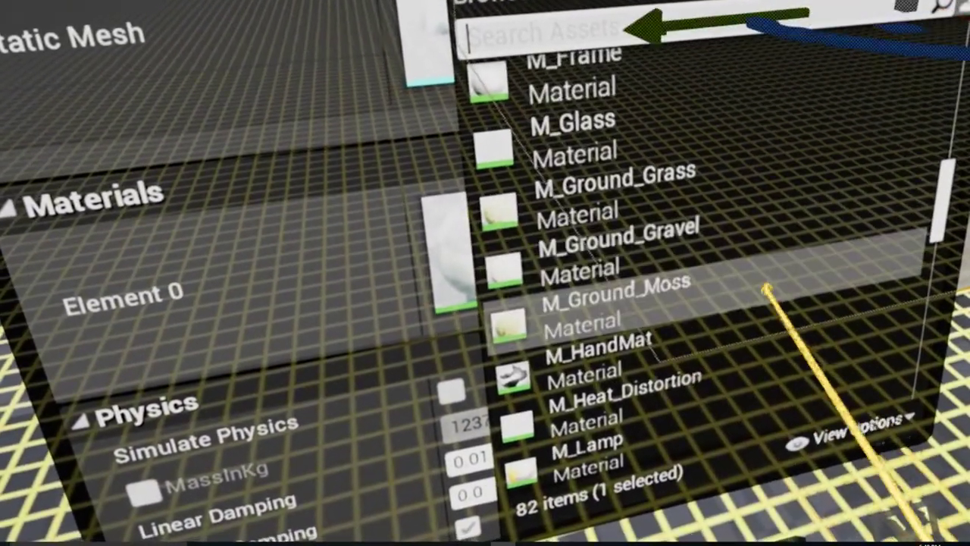
scroll(645, 334, down, 3)
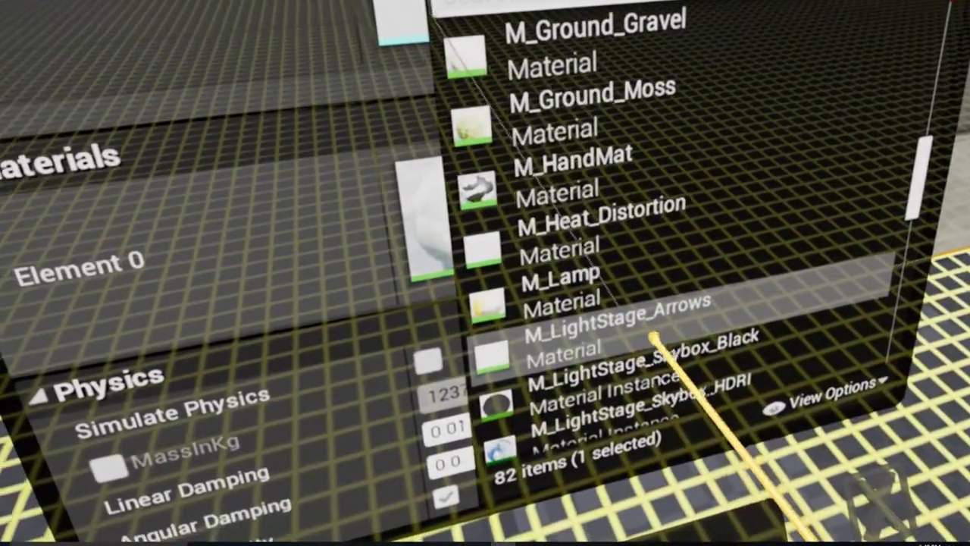
scroll(652, 339, down, 2)
scroll(636, 339, down, 3)
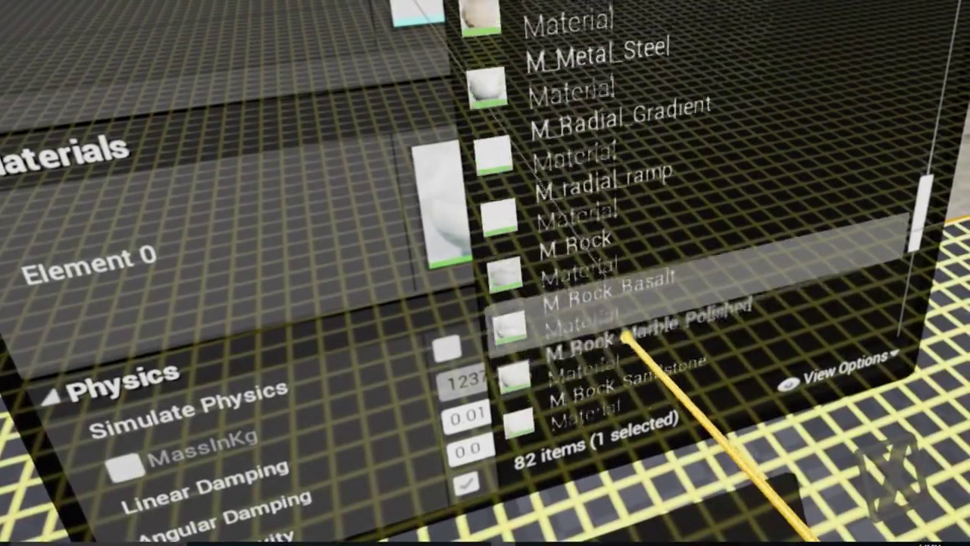
scroll(624, 265, up, 2)
scroll(628, 228, up, 2)
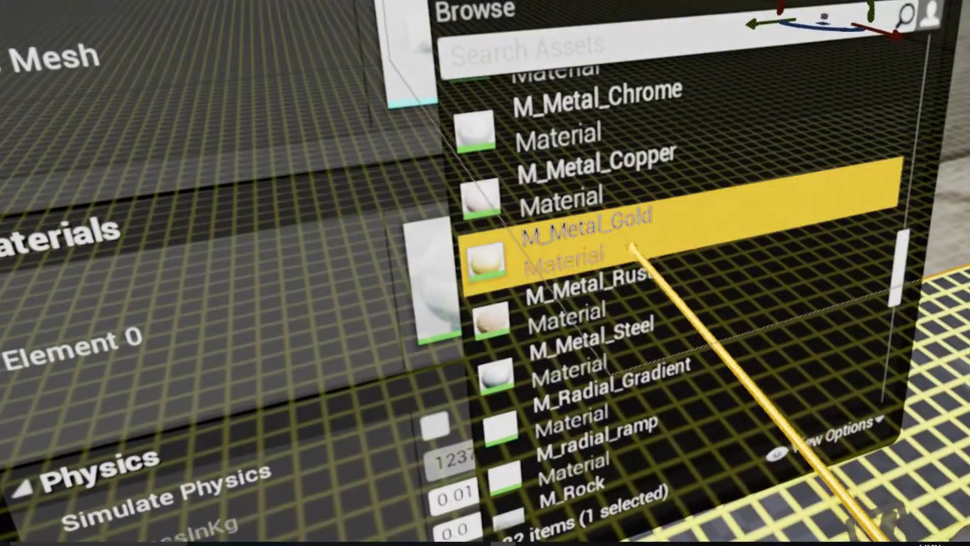